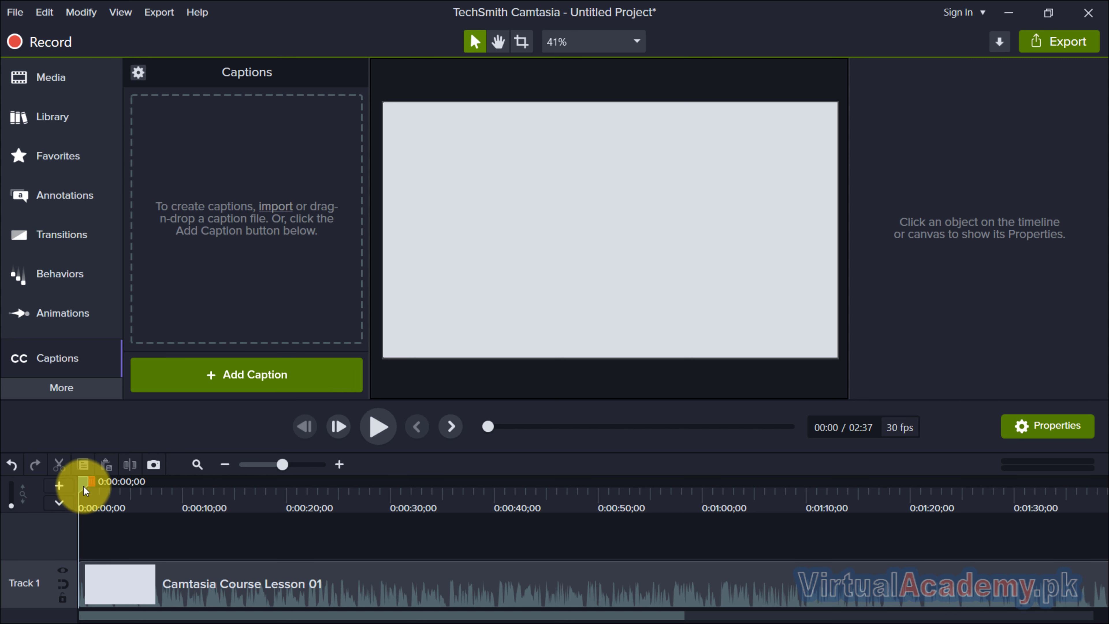
Add a caption at 0:00:00;00: "This Camtasia training class will introduce you to the essential Camtasia skills you need to get up and running with this eLearning"
mouse_move(83, 486)
left_mouse_down()
mouse_move(71, 484)
mouse_move(148, 504)
mouse_move(86, 481)
mouse_move(73, 481)
mouse_move(108, 492)
mouse_move(78, 489)
left_mouse_up()
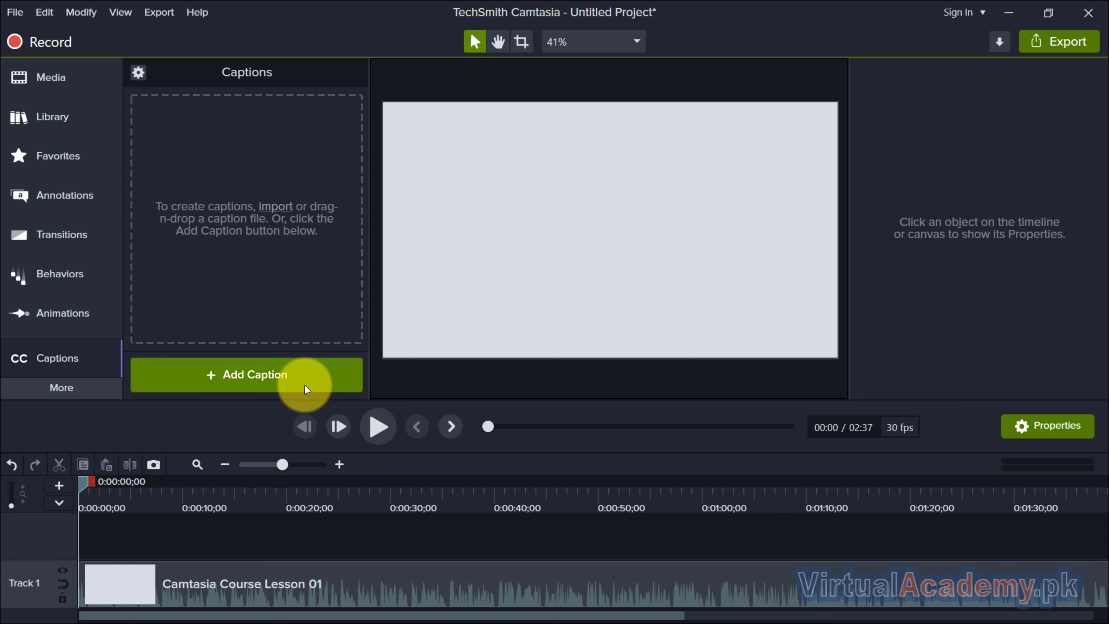
left_click(239, 378)
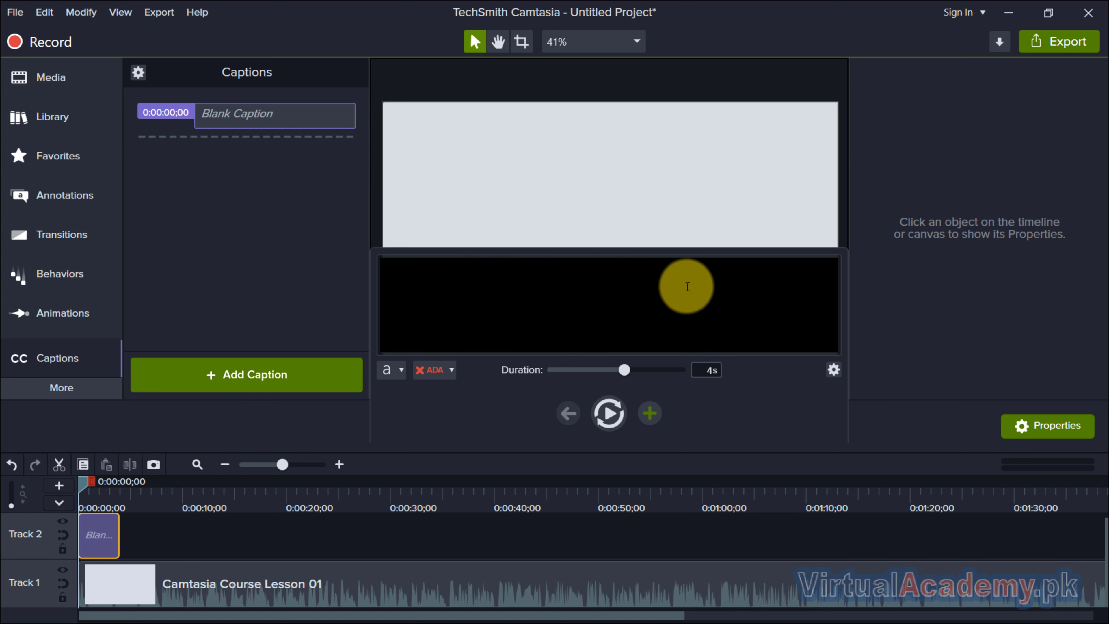
type("This Camtasia training class will introduce you to the essential Camtasia skills you need to get up and running with this eLearning")
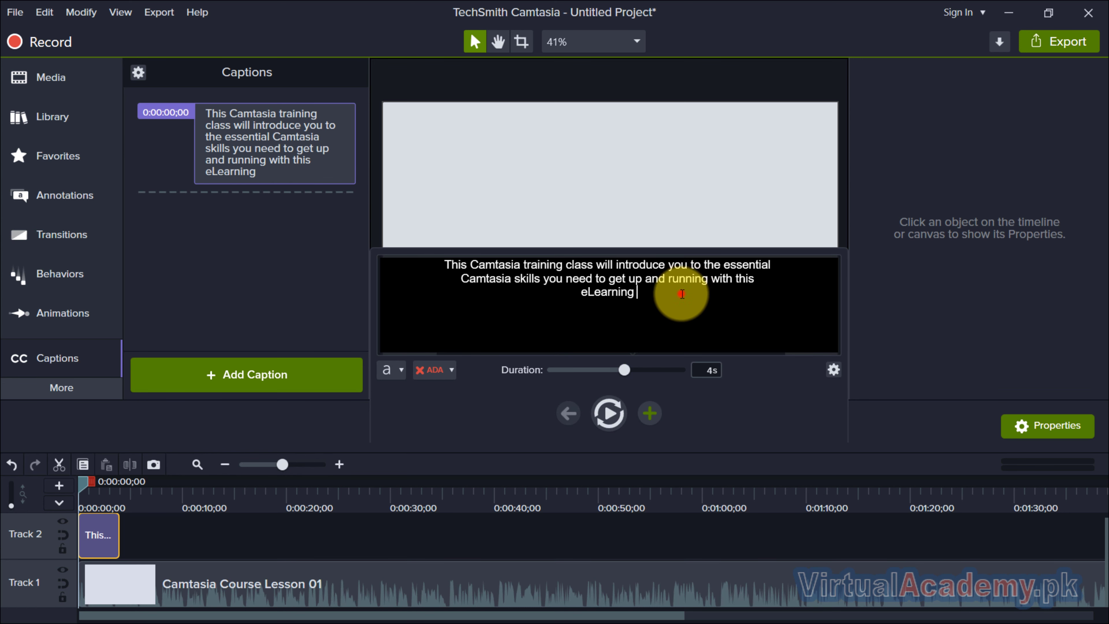
Style the caption text with a background fill opacity of 68% and centred alignment
left_click_drag(682, 294, 441, 265)
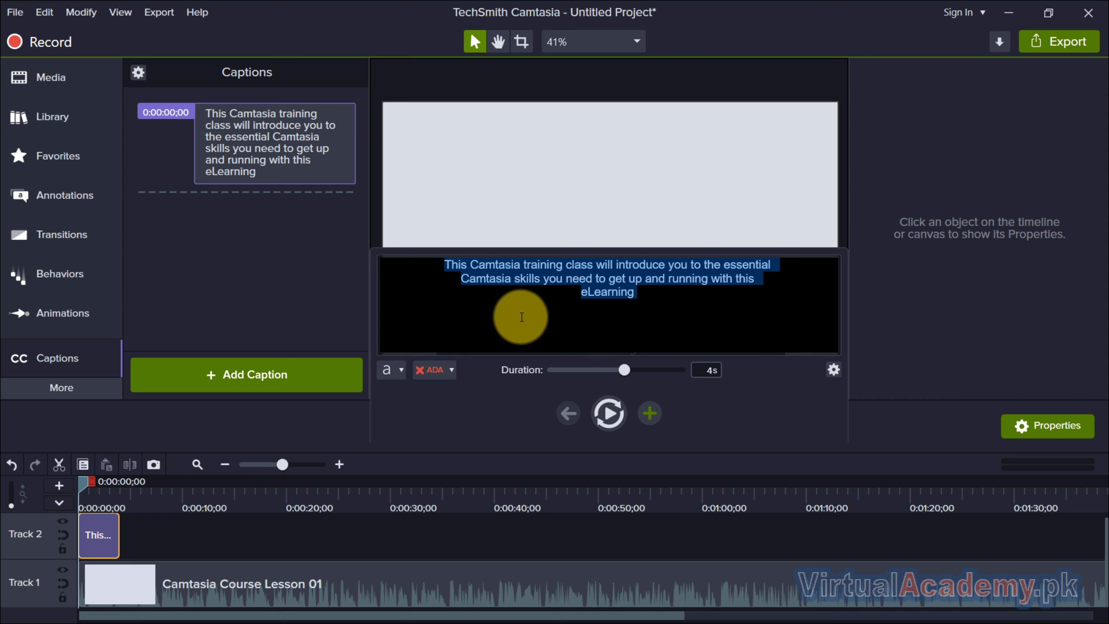
left_click(402, 369)
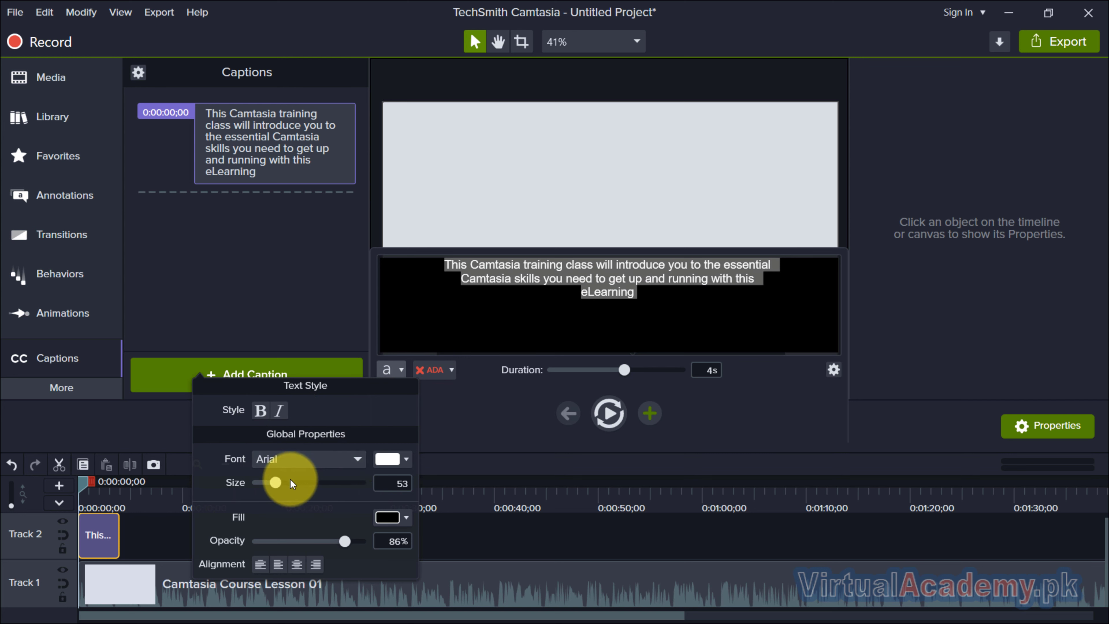
mouse_move(278, 481)
left_mouse_down()
mouse_move(291, 487)
mouse_move(278, 486)
left_mouse_up()
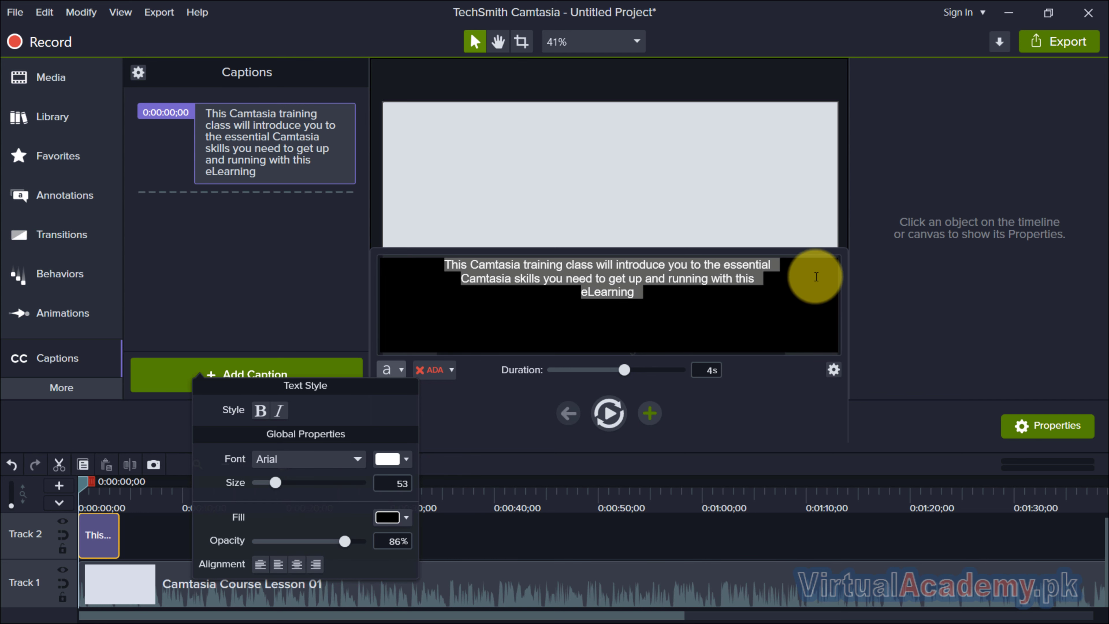
left_click(405, 518)
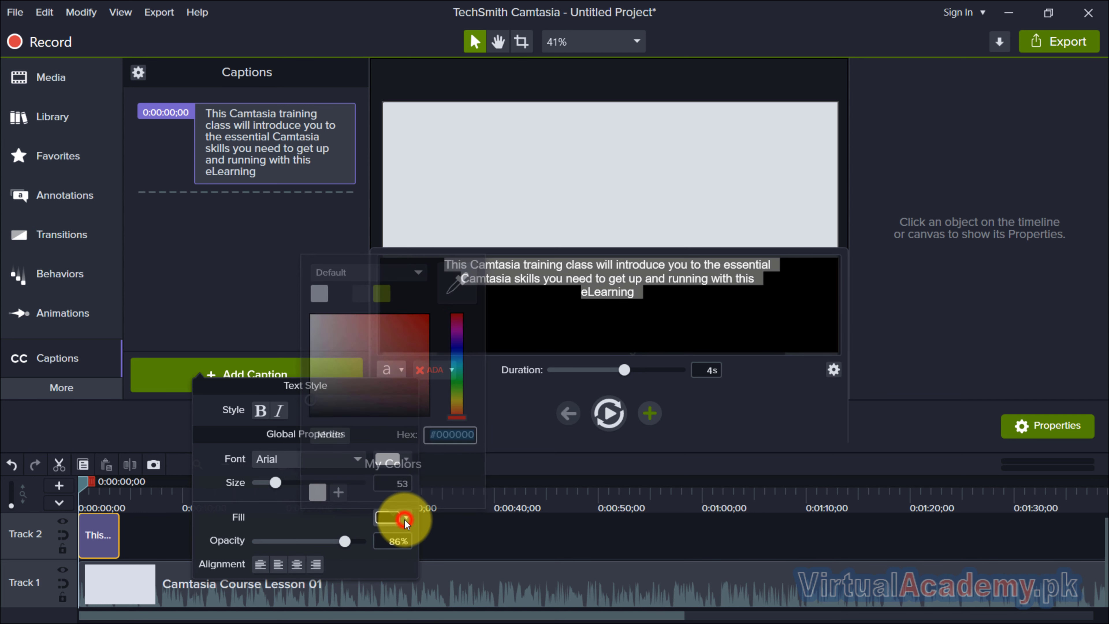
left_click(405, 520)
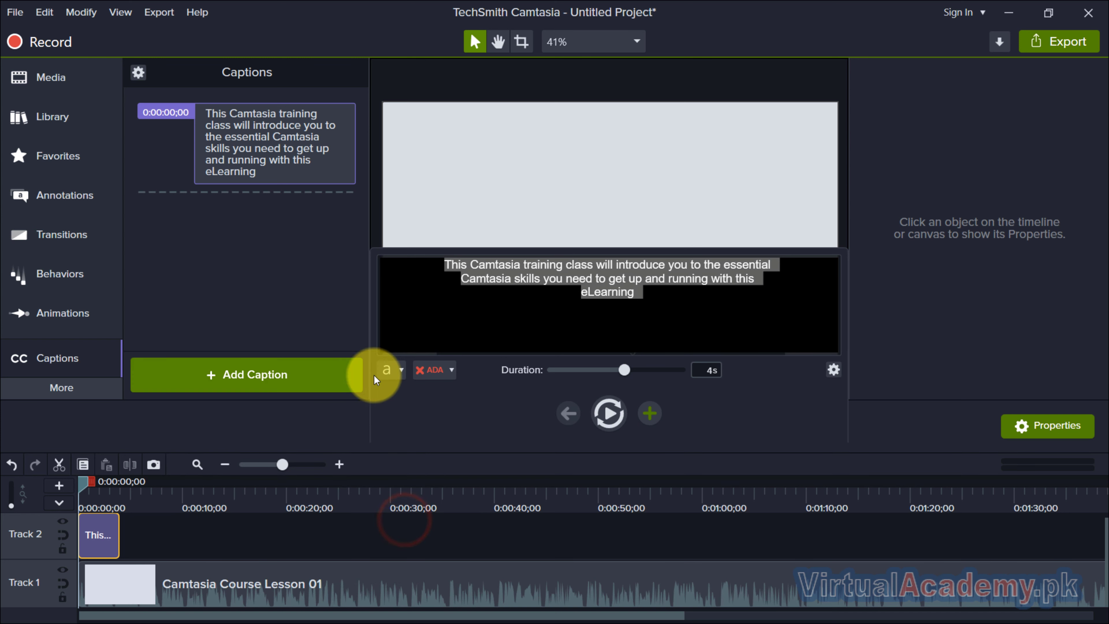
left_click(402, 371)
left_click_drag(352, 540, 330, 541)
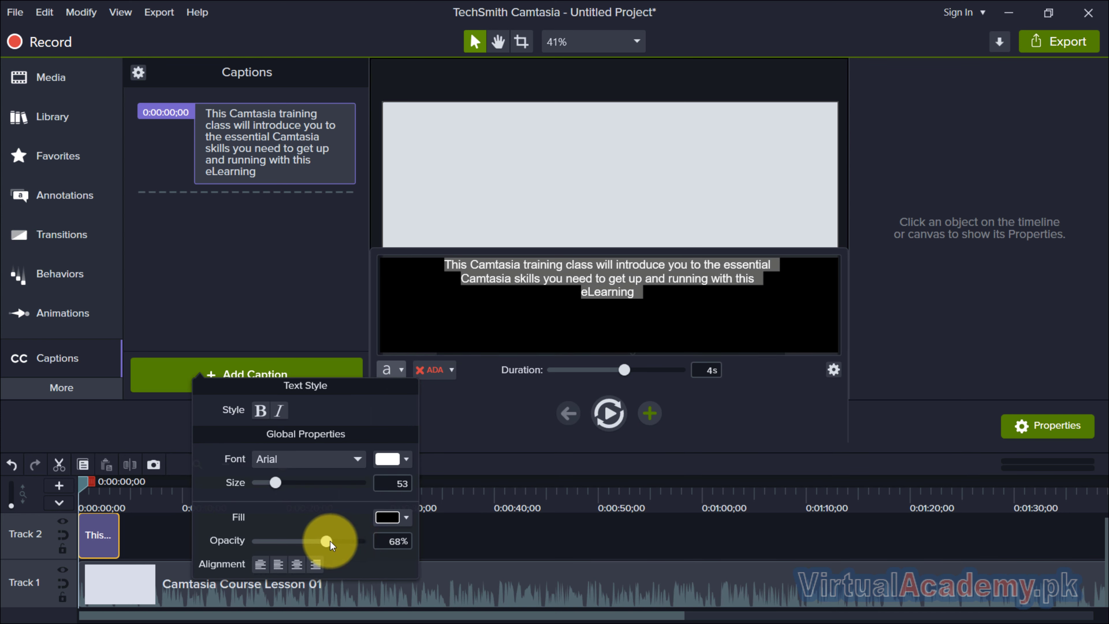
left_click(260, 564)
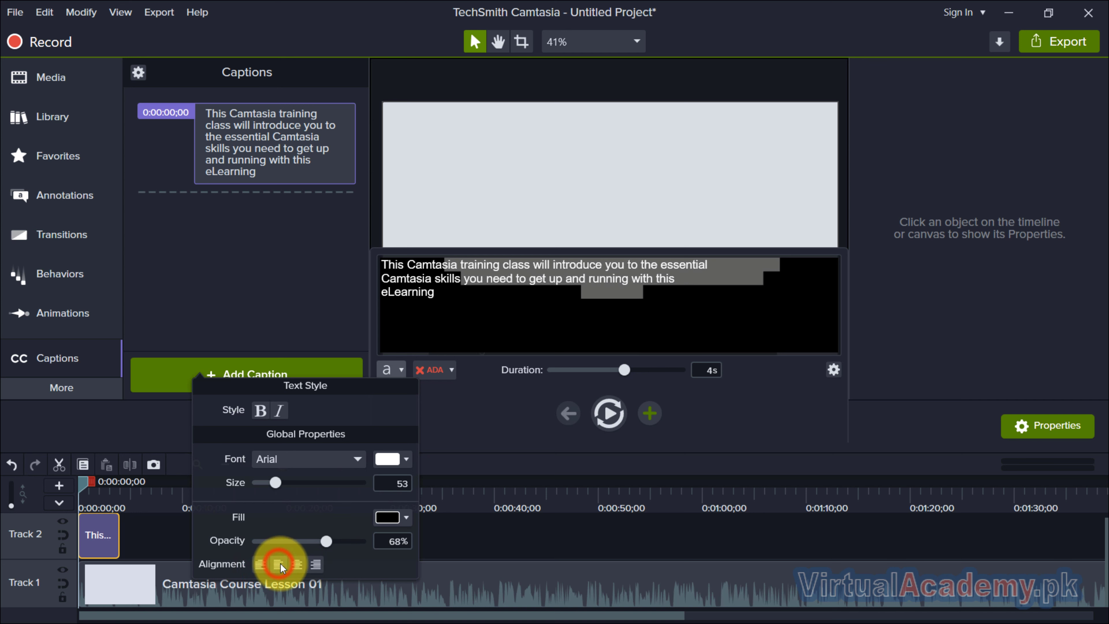
left_click(290, 564)
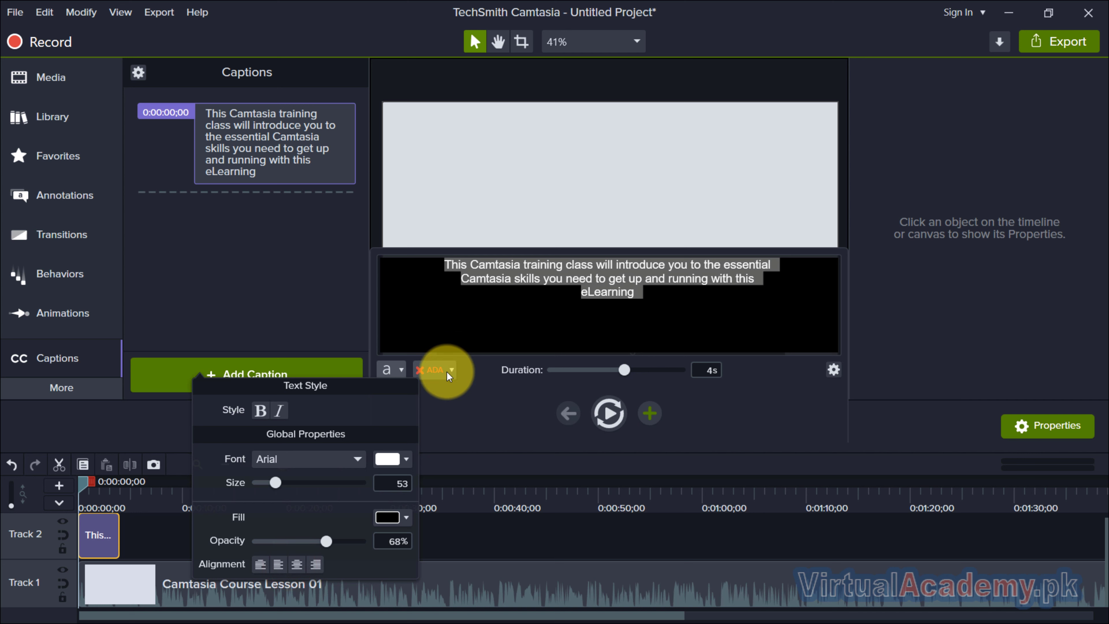
left_click(473, 537)
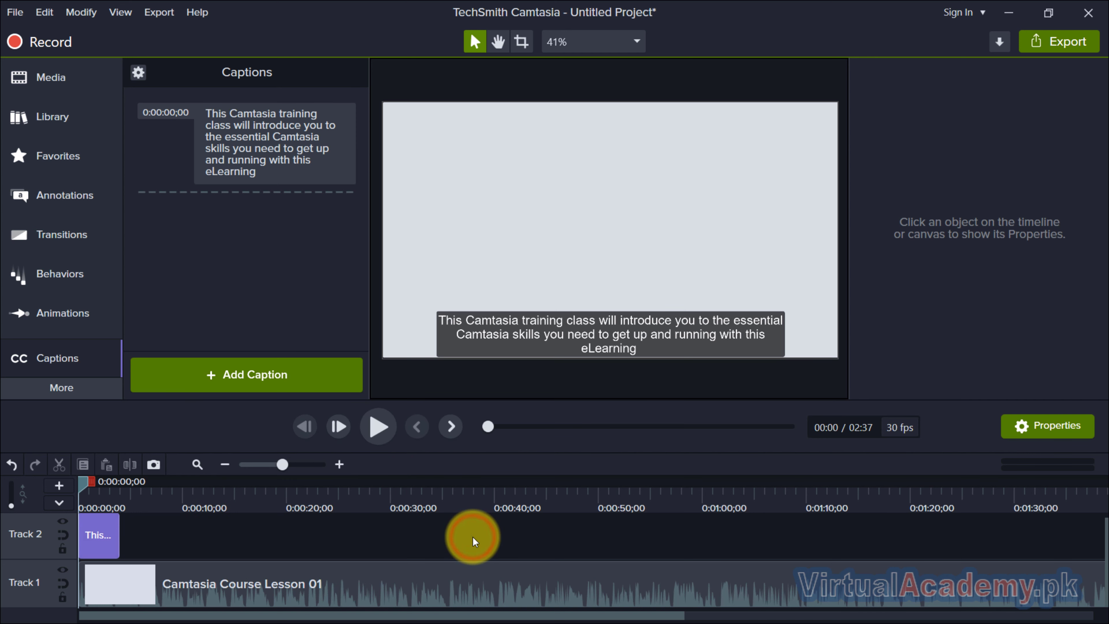
Play back the first caption and extend its clip on Track 2 to end at about 5 seconds
left_click(377, 426)
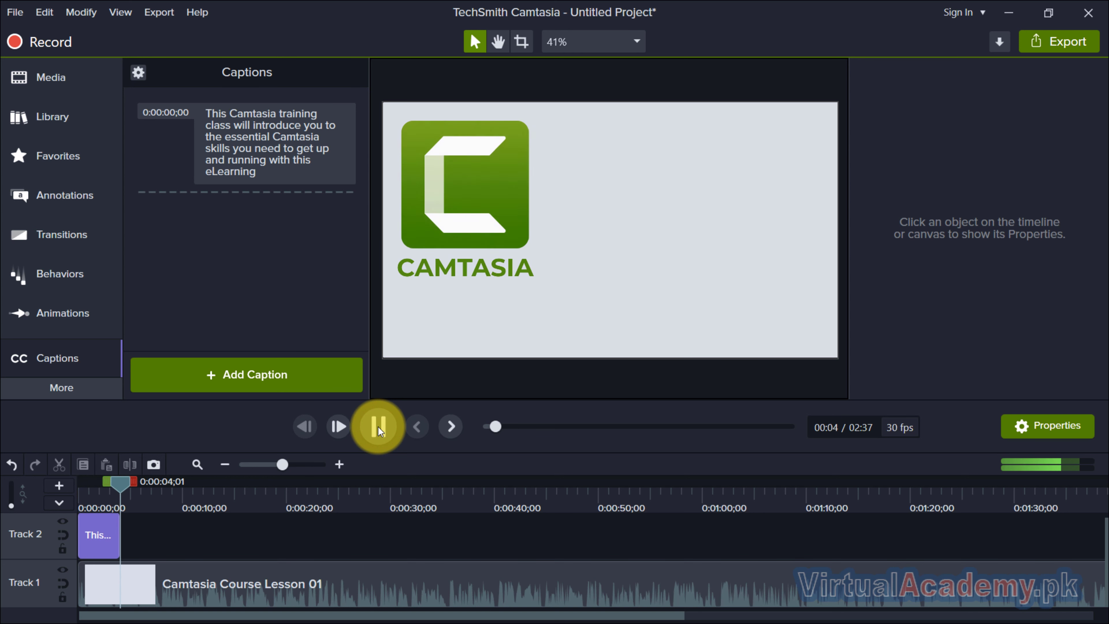
left_click(377, 426)
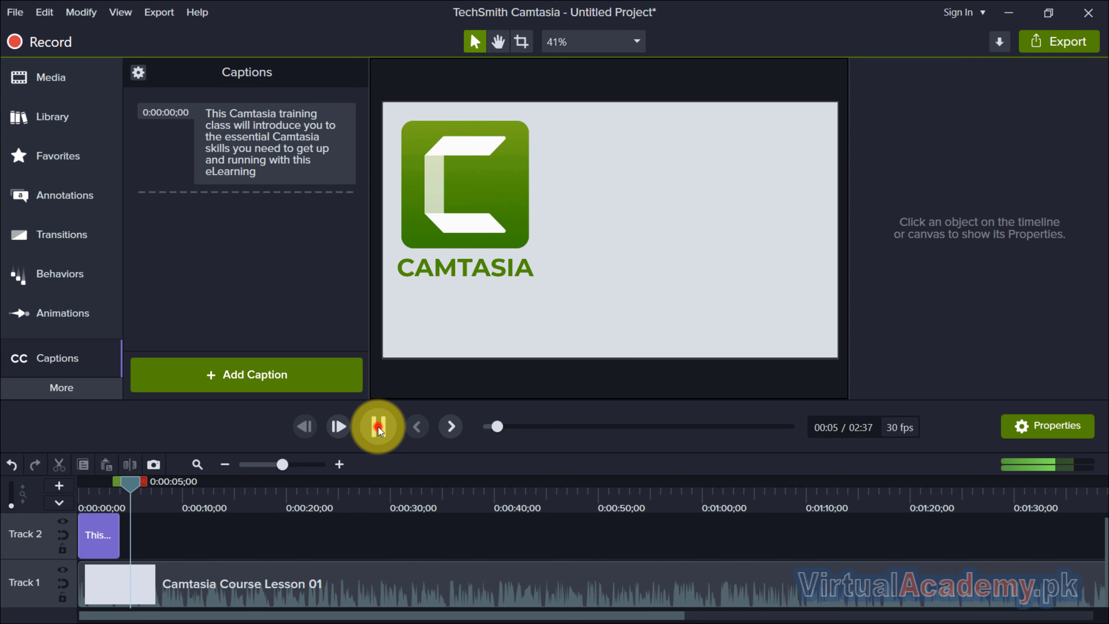
left_click(117, 531)
left_click_drag(117, 531, 132, 531)
left_click(189, 530)
Add a second caption at 0:00:06;14 with the same training-class sentence and replay it
left_click_drag(135, 483, 147, 489)
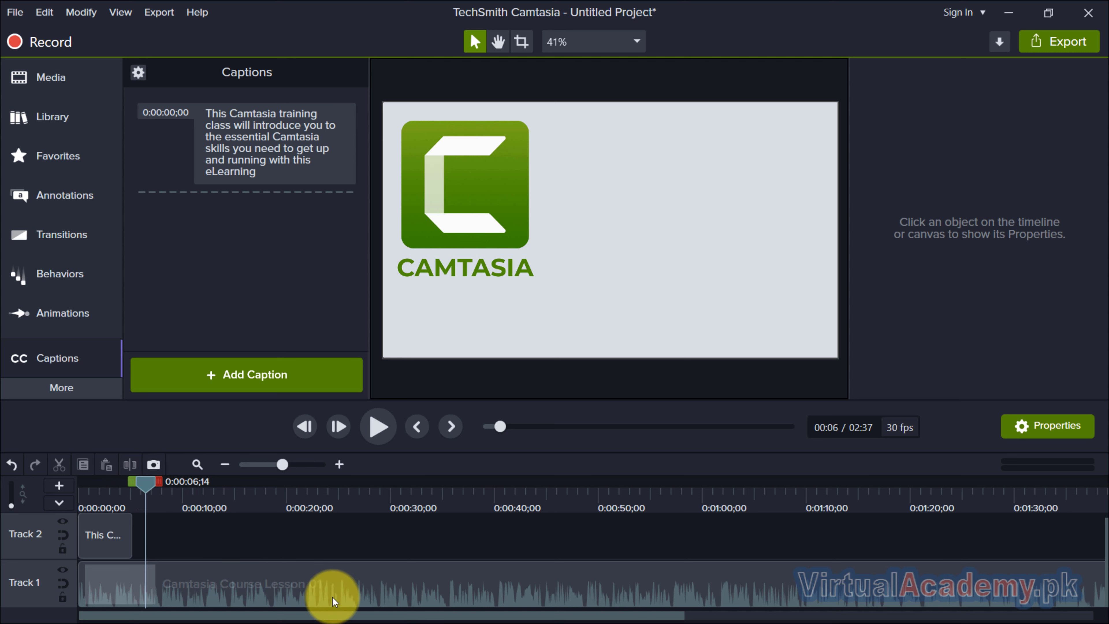
left_click(249, 380)
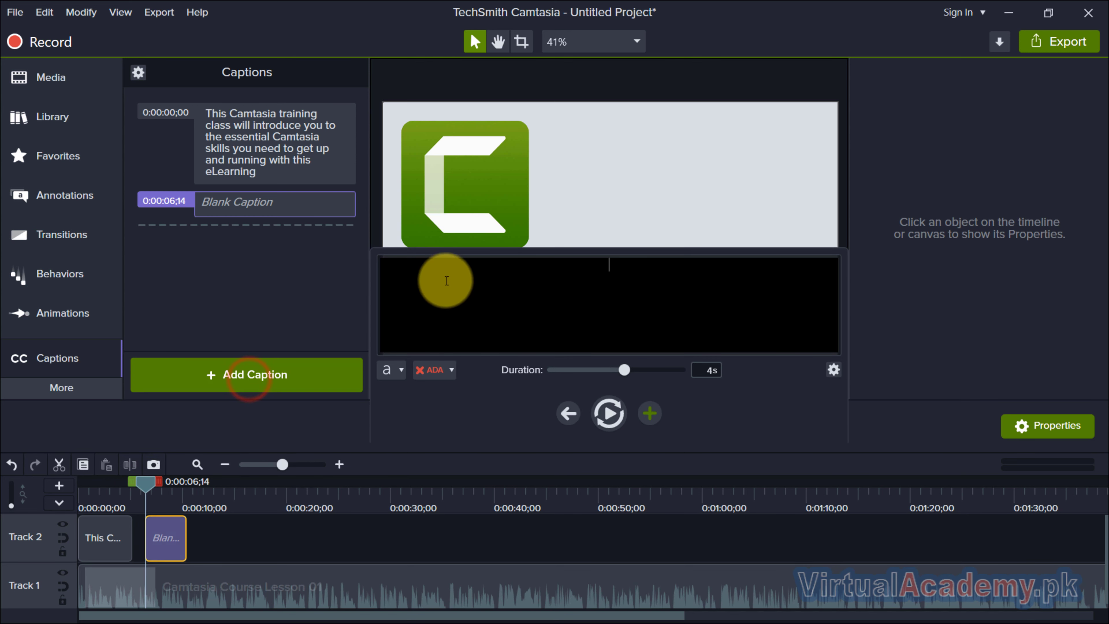
type("This Camtasia training class will introduce you to the essential Camtasia skills you need to get up and running with this eLearning")
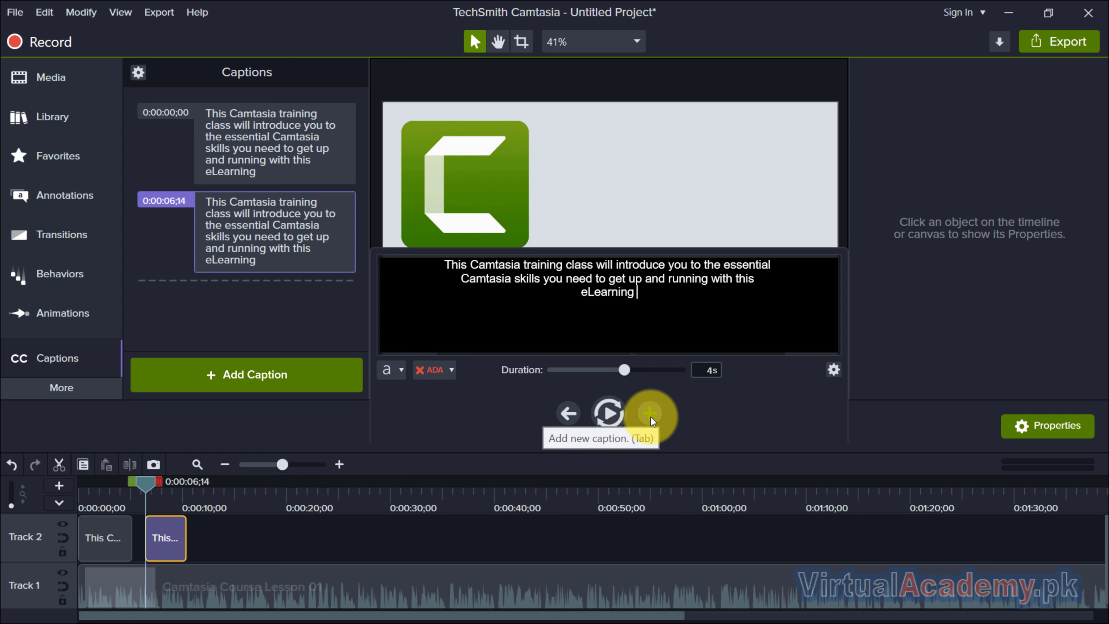
left_click(608, 414)
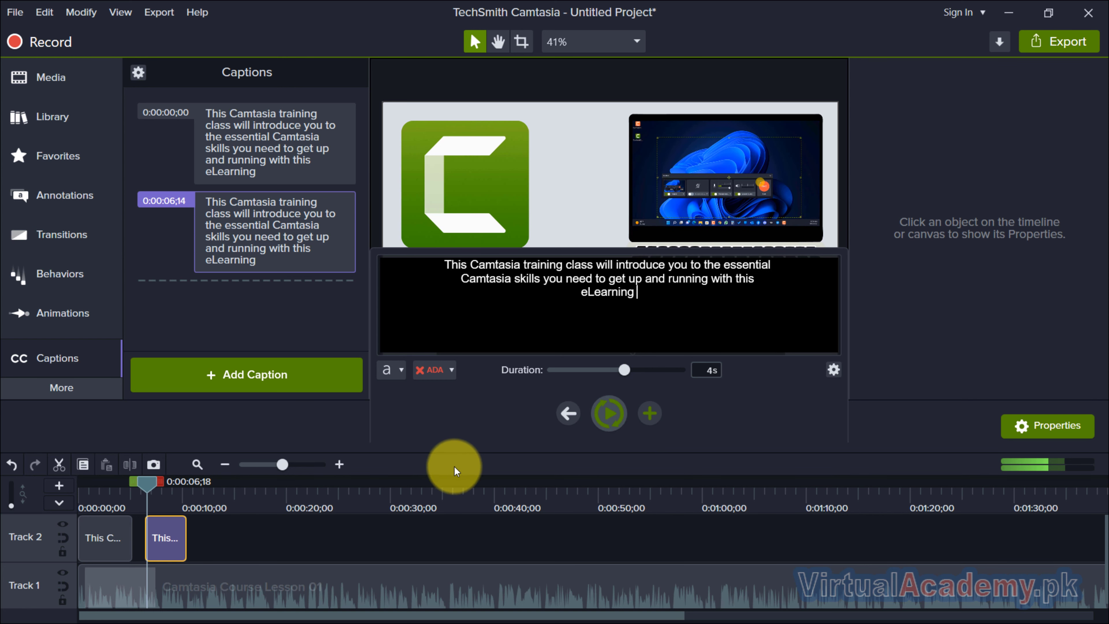
left_click(616, 415)
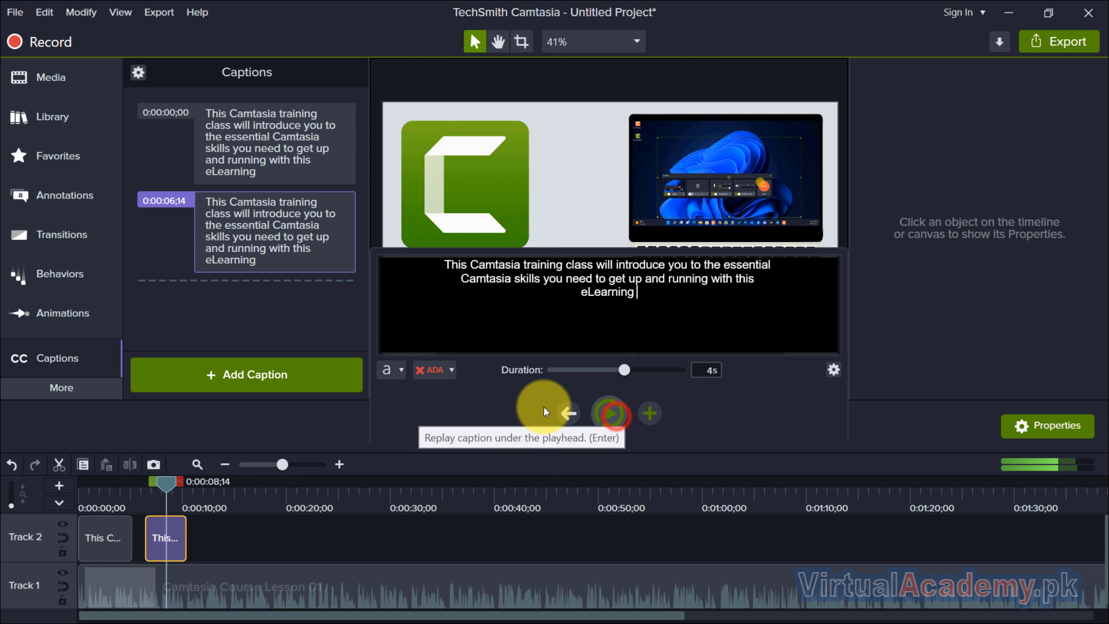
Add a third caption at 0:00:12;09 containing the training-class sentence four times in a row
left_click(248, 289)
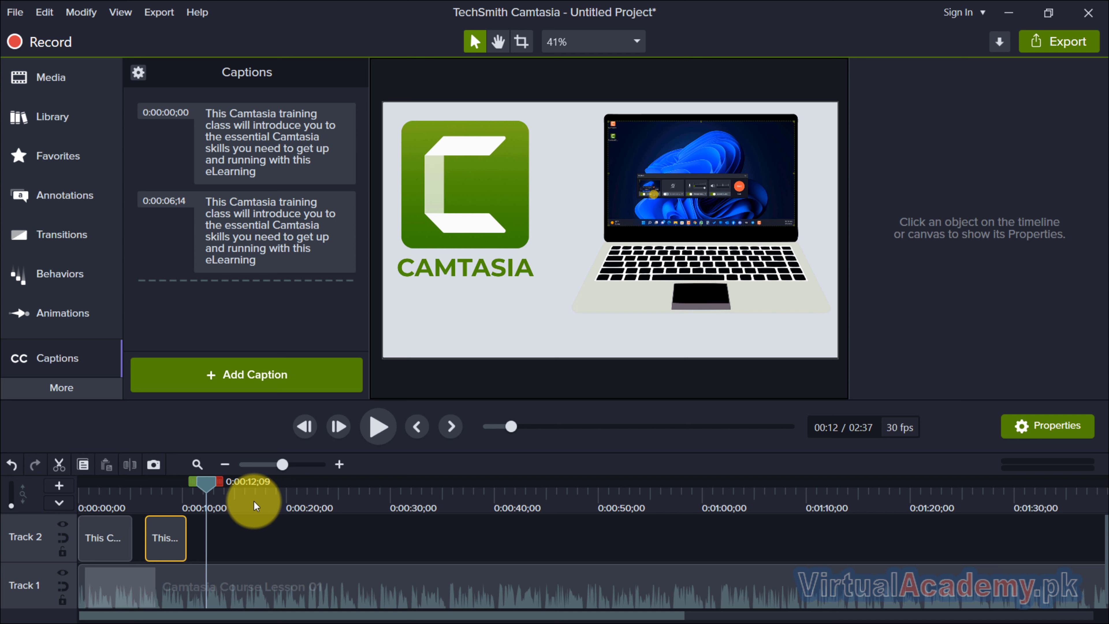
left_click(271, 375)
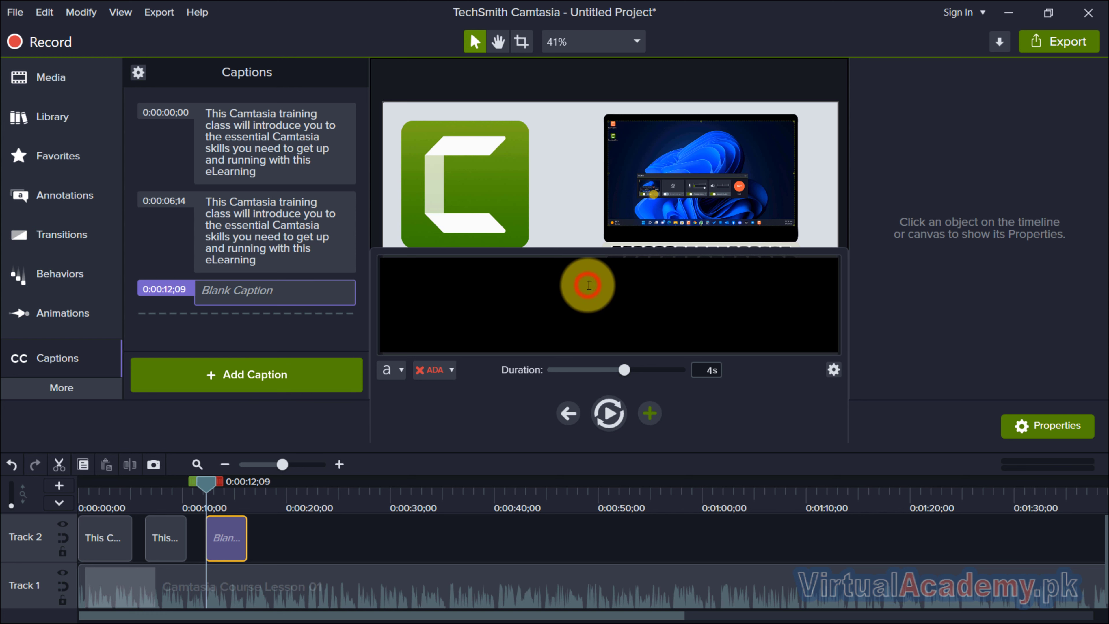
type("This Camtasia training class will introduce you to the essential Camtasia skills you need to get up and running with this eLearning")
type("This Camtasia training class will introduce you to the essential Camtasia skills you need to get up and running with this eLearning")
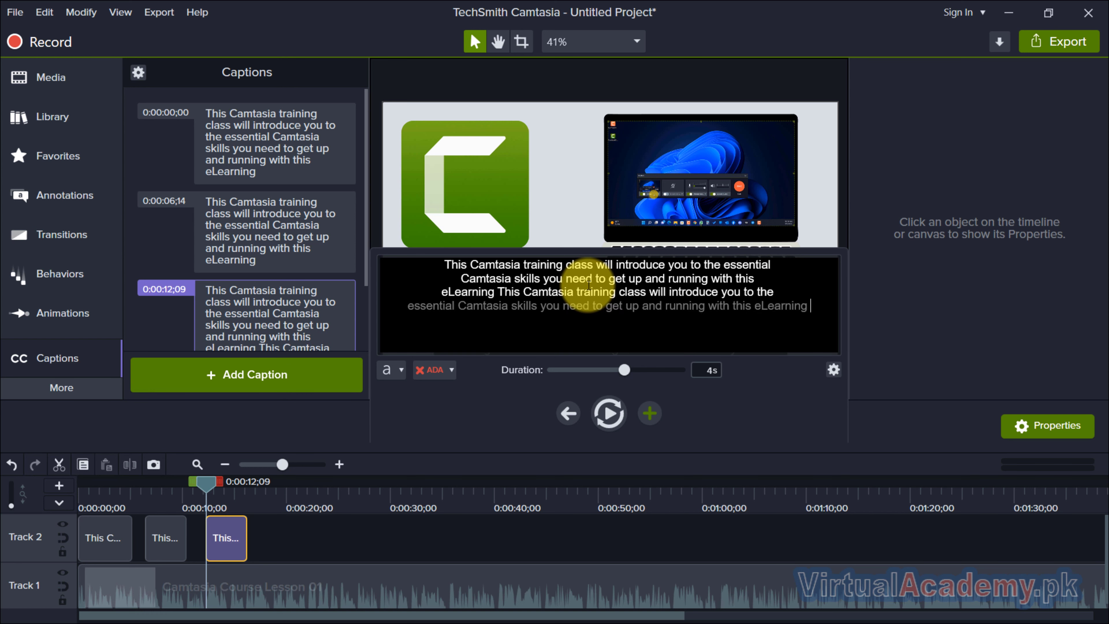
type("This Camtasia training class will introduce you to the essential Camtasia skills you need to get up and running with this eLearning")
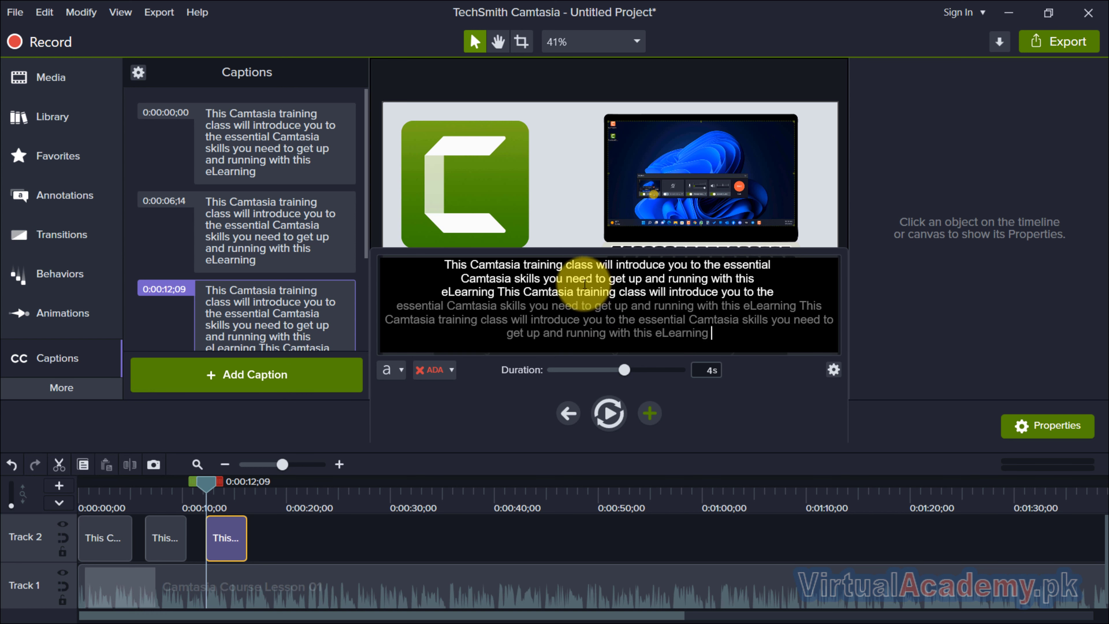
type("This Camtasia training class will introduce you to the essential Camtasia skills you need to get up and running with this eLearning")
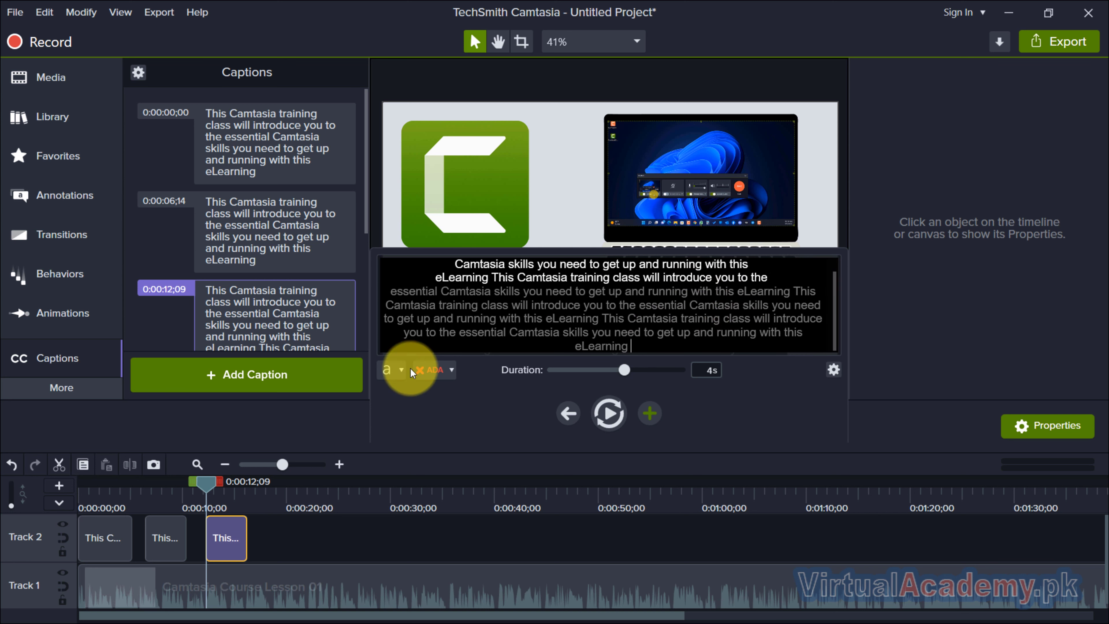
Split the overlong third caption where its text exceeds three lines
left_click(271, 307)
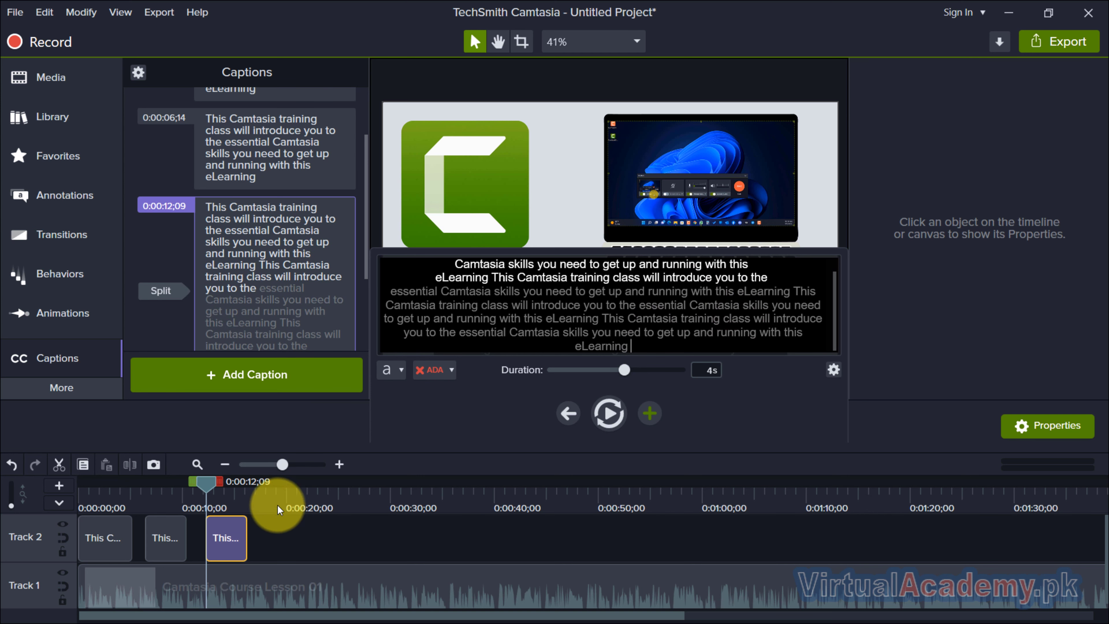
left_click(264, 496)
left_click_drag(265, 488, 263, 484)
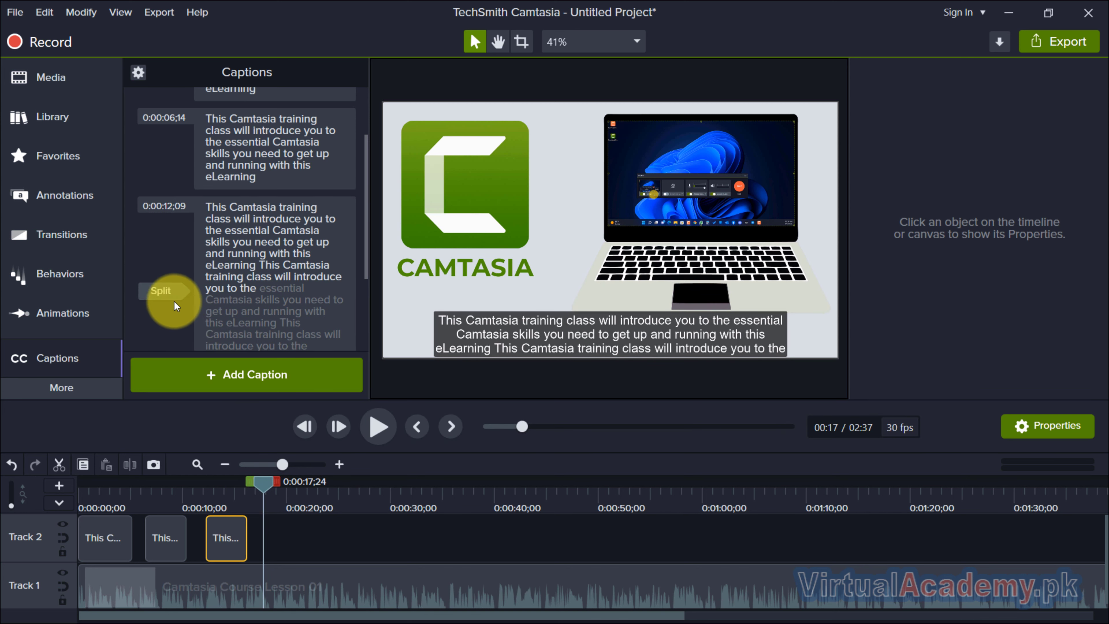
left_click(168, 291)
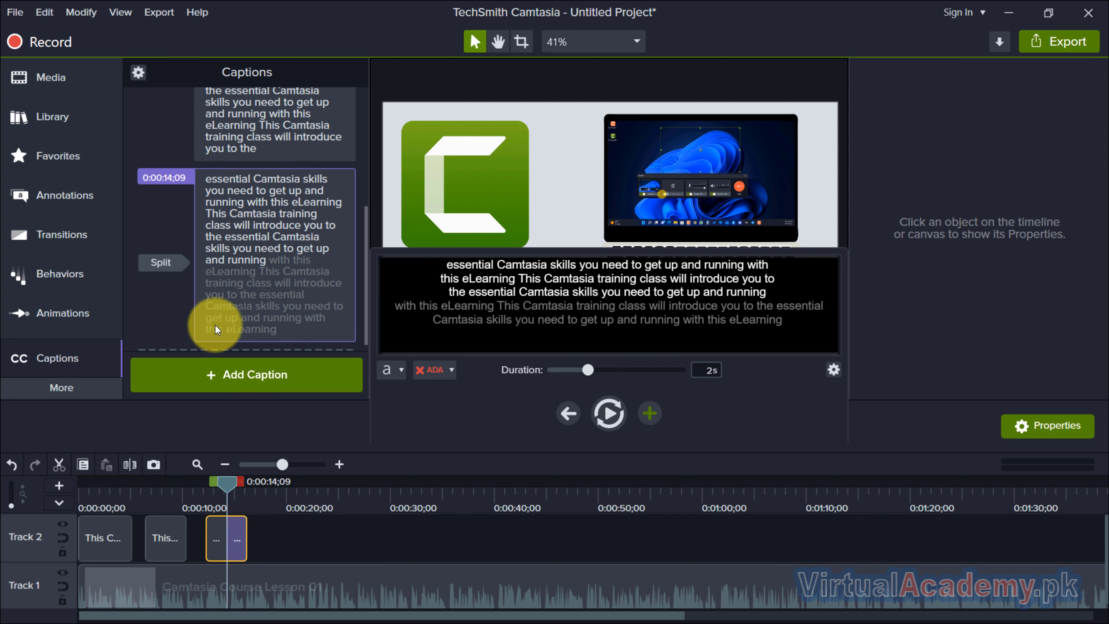
Lengthen the two split captions on Track 2 to end at about 29 seconds, with the first one lasting 7.8 s
left_click(224, 482)
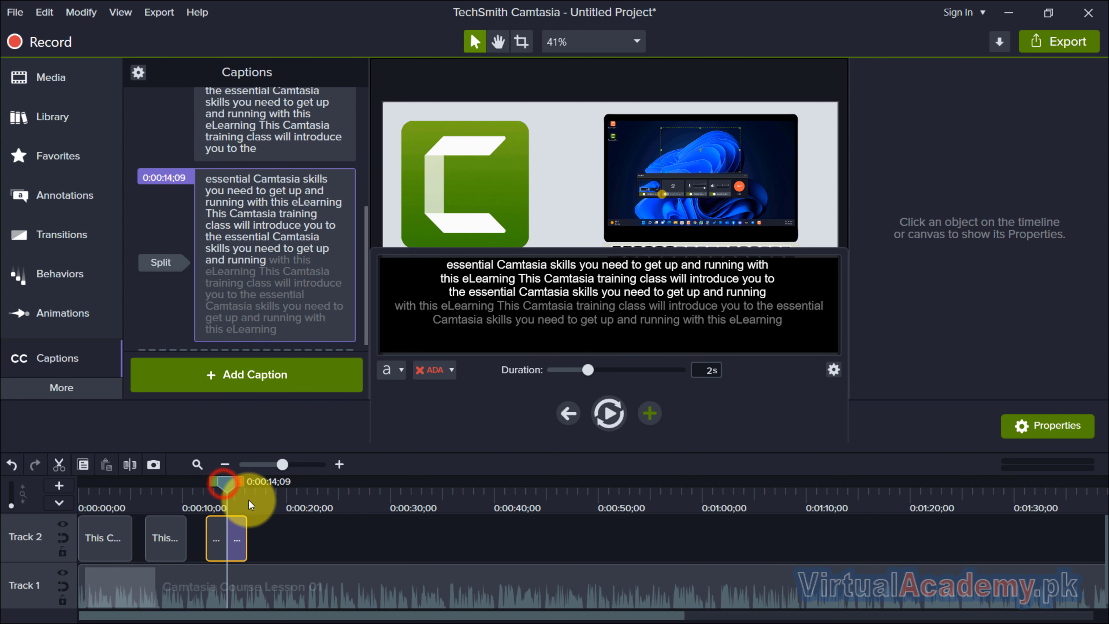
left_click_drag(234, 483, 236, 513)
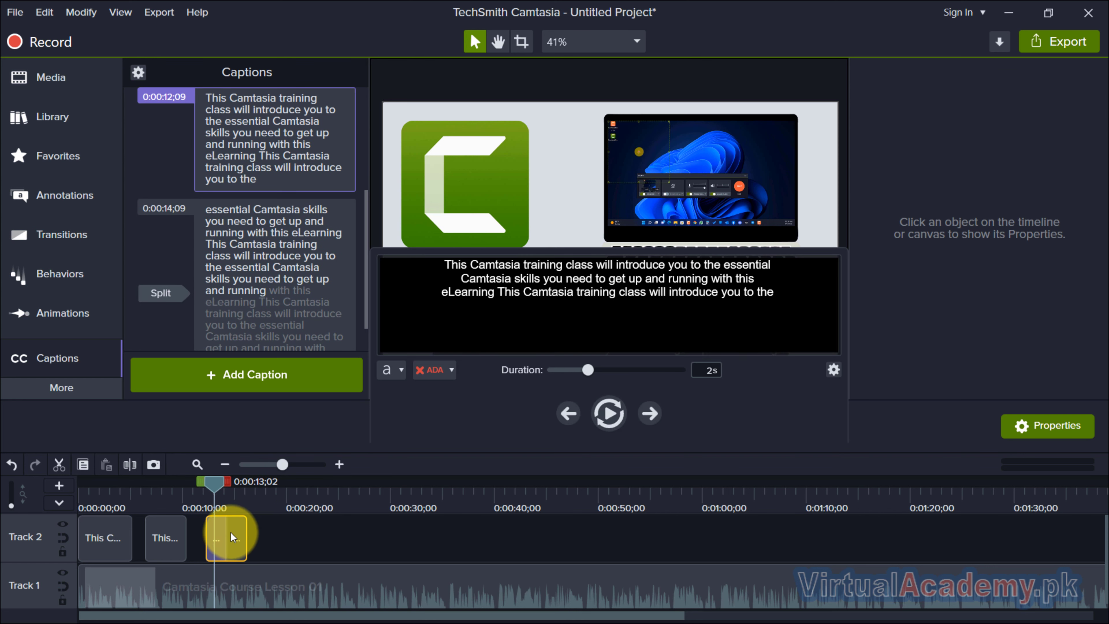
left_click(238, 533)
left_click_drag(238, 534, 384, 542)
left_click_drag(245, 535, 286, 537)
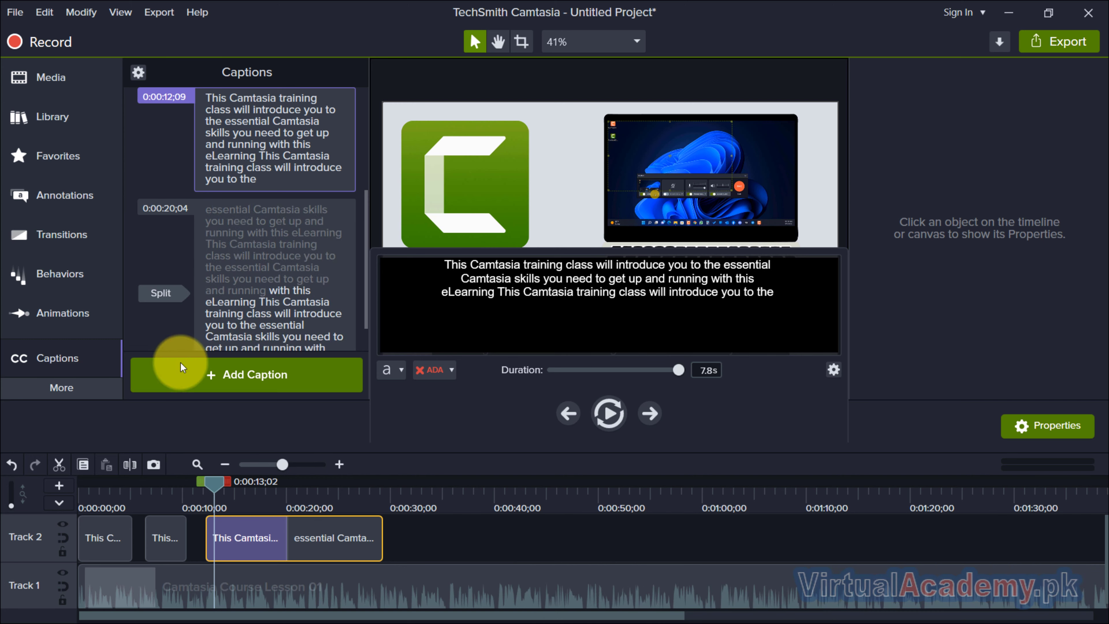
Split the last overlong caption again and stretch the resulting pieces to durations of 5.8 s and 6.6 s
left_click(393, 498)
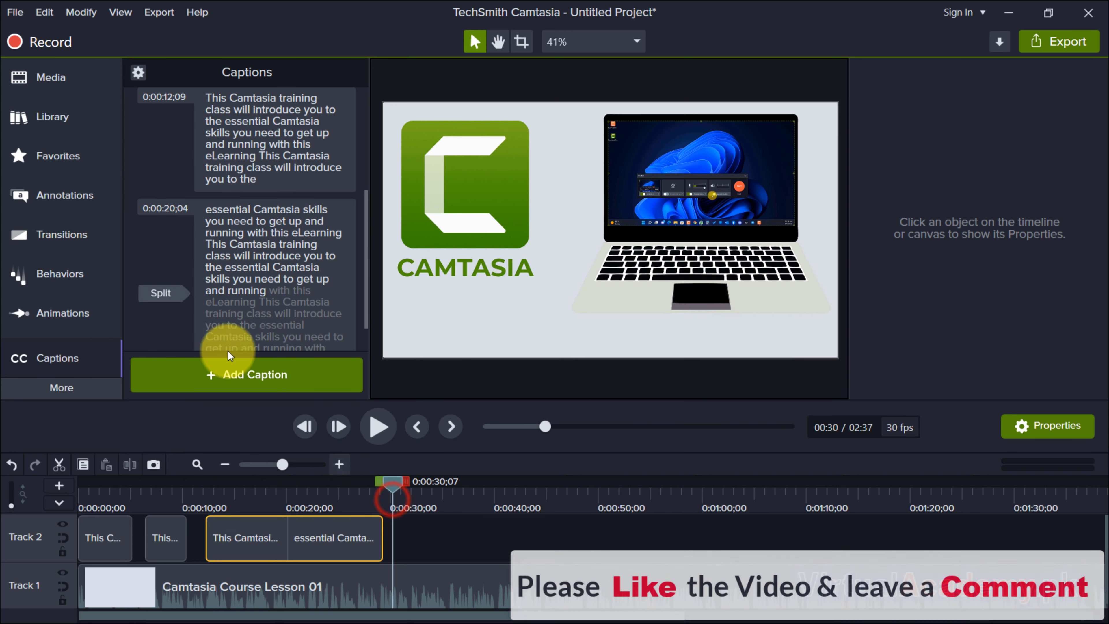
left_click(160, 297)
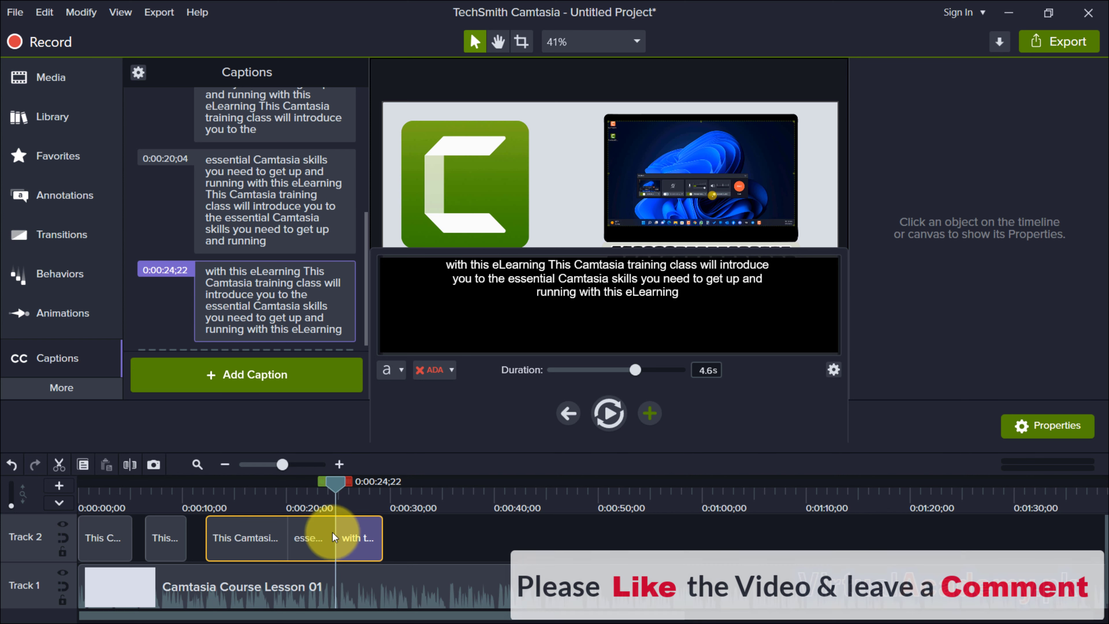
left_click_drag(334, 531, 414, 533)
Move the playhead through the split captions to check each one's text on the canvas
left_click(334, 481)
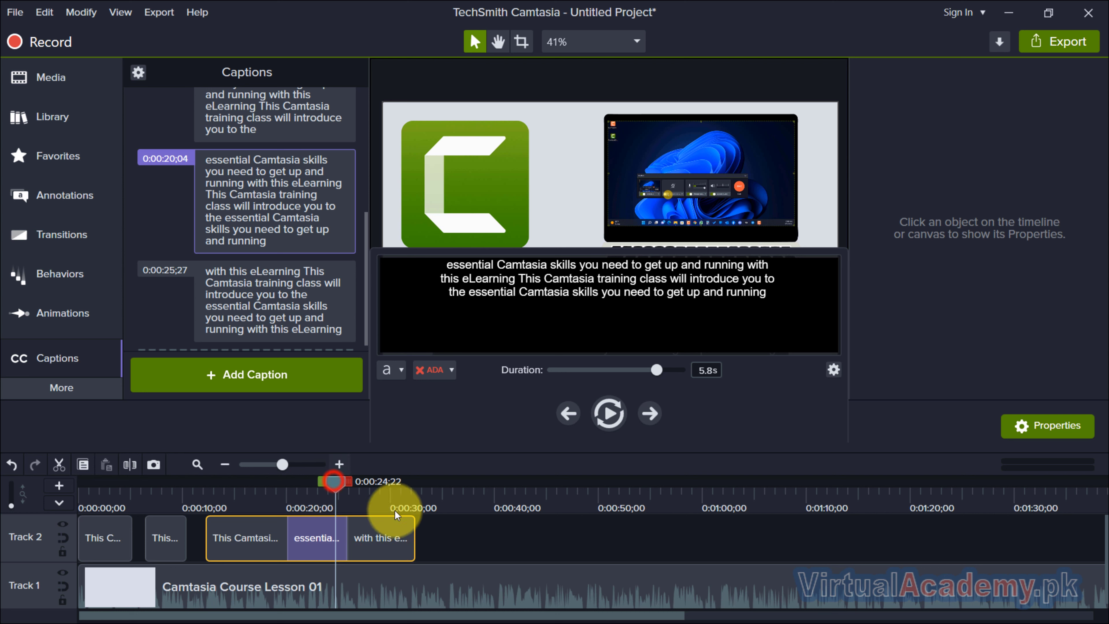
left_click(402, 491)
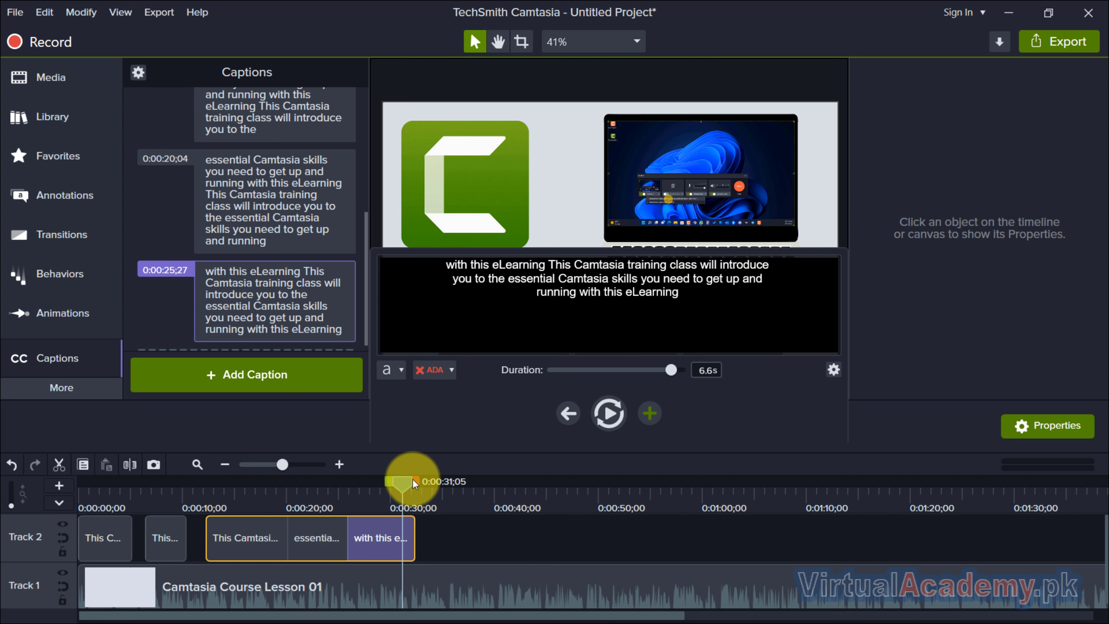
left_click_drag(411, 480, 432, 489)
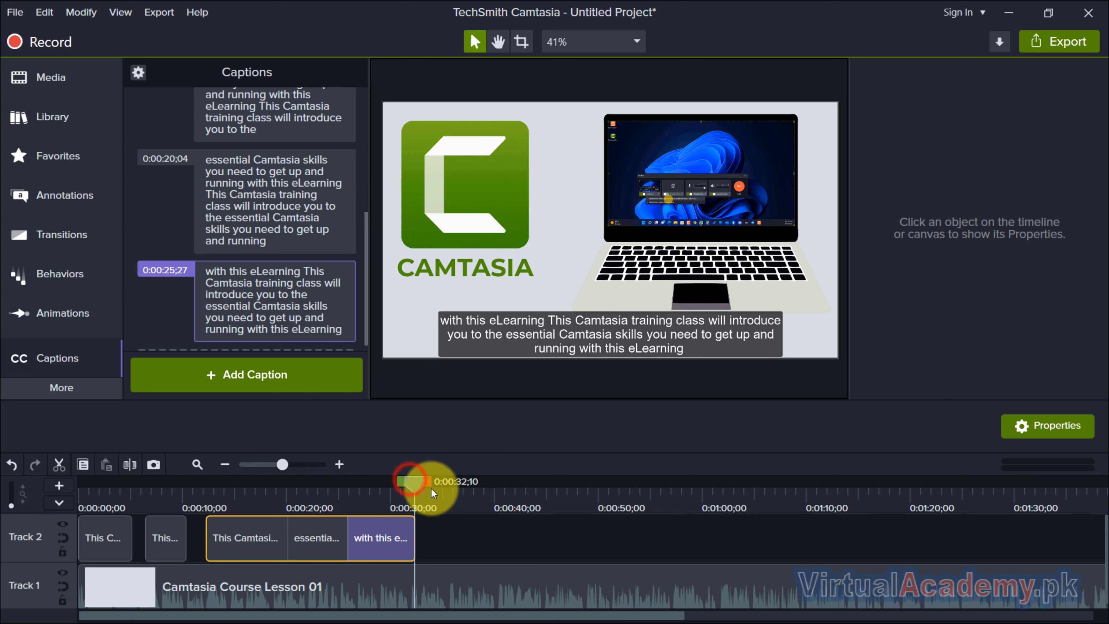
left_click(216, 324)
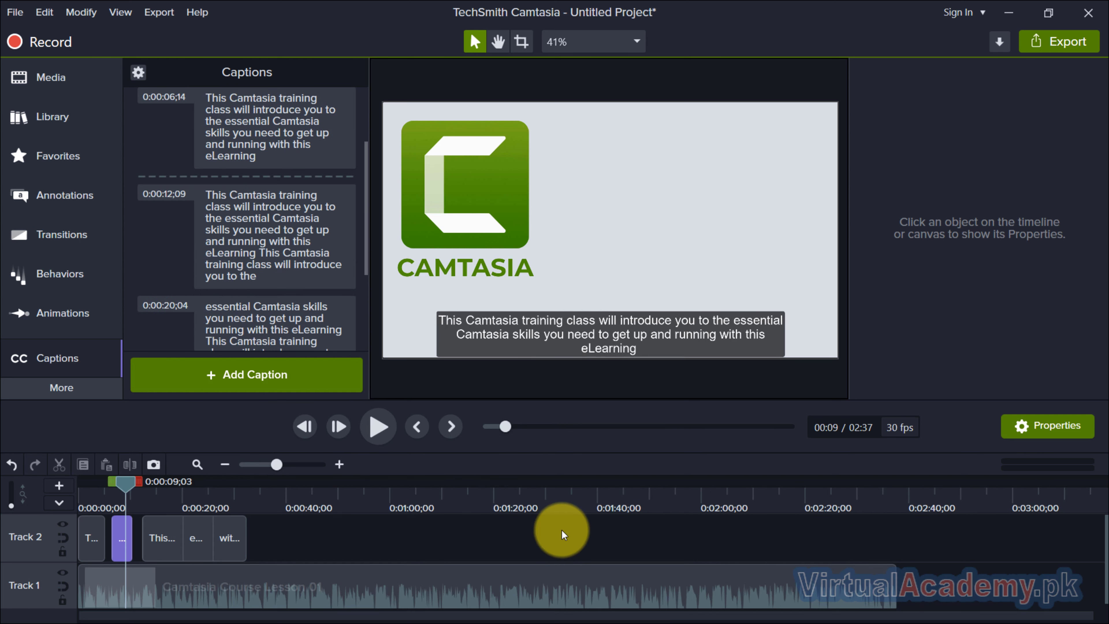